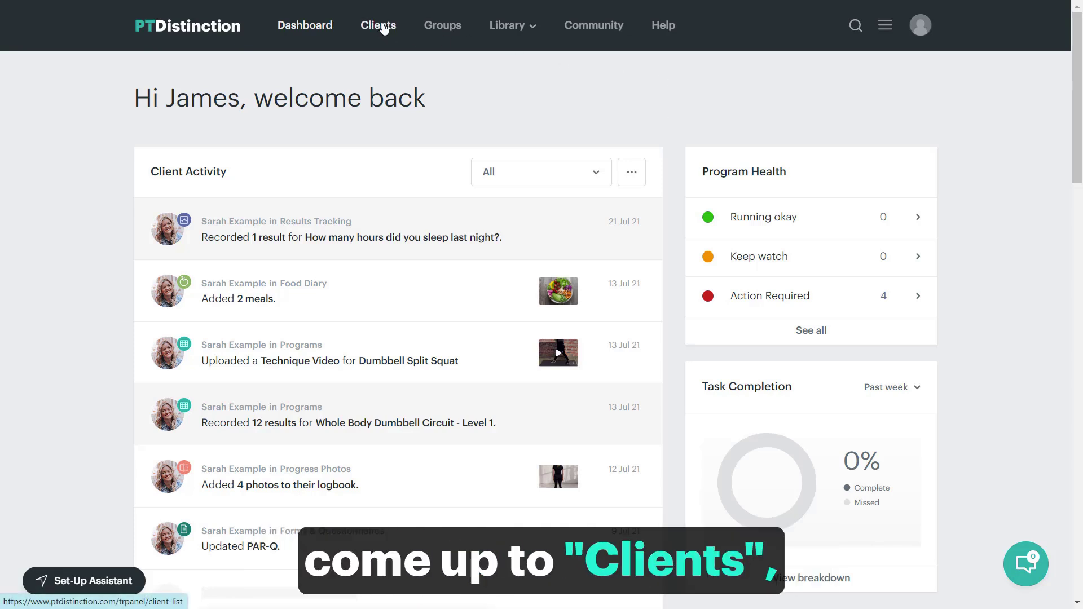
# - Go to the My Clients page listing the four existing clients
pyautogui.click(381, 28)
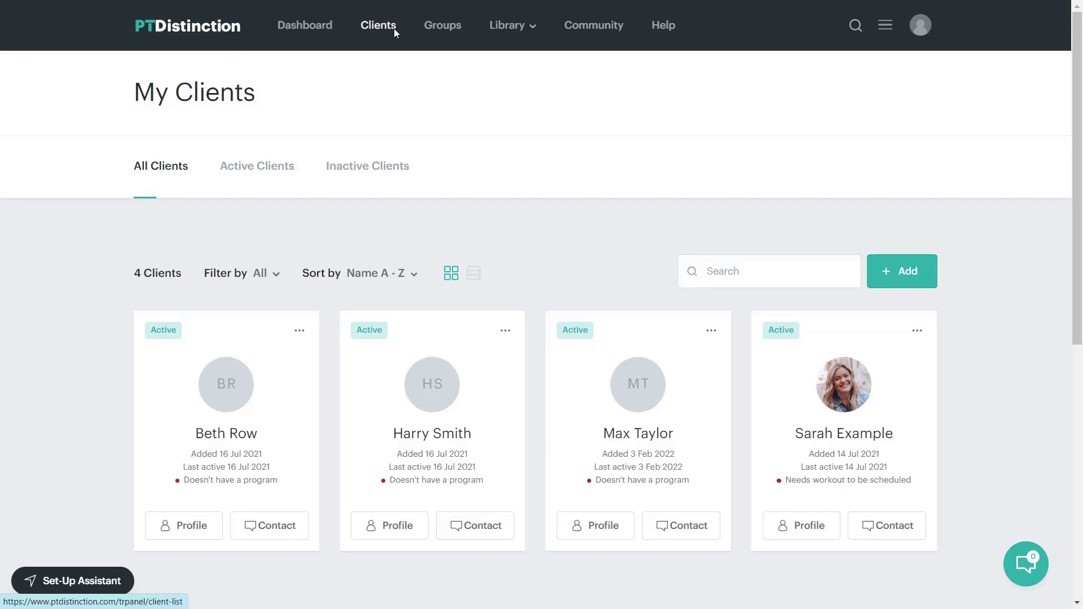
# - Add a new client Jo Smith with an email address and Male gender
pyautogui.click(904, 278)
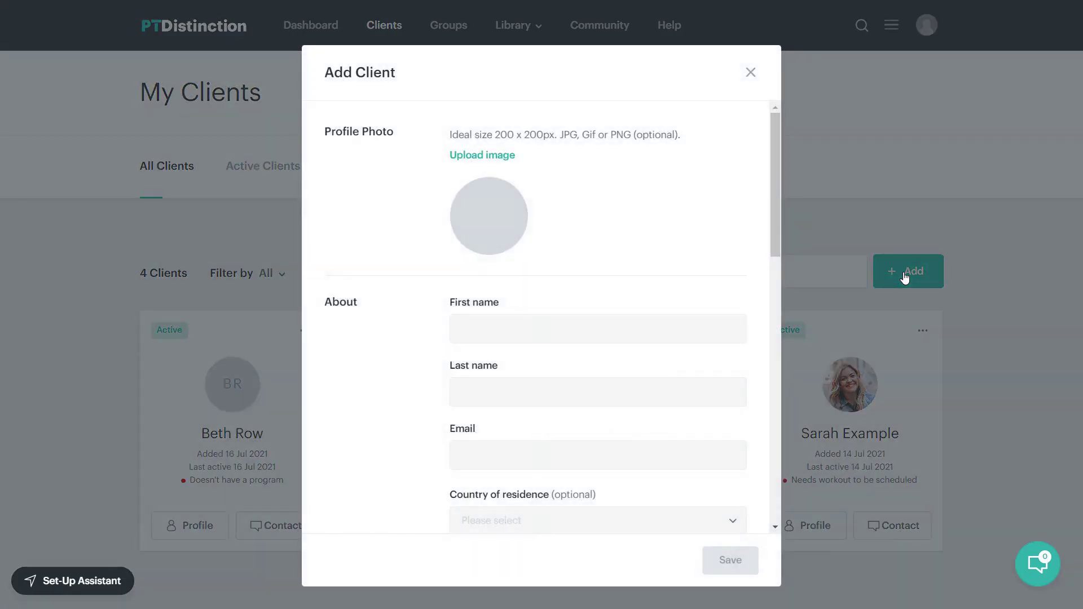
pyautogui.click(537, 325)
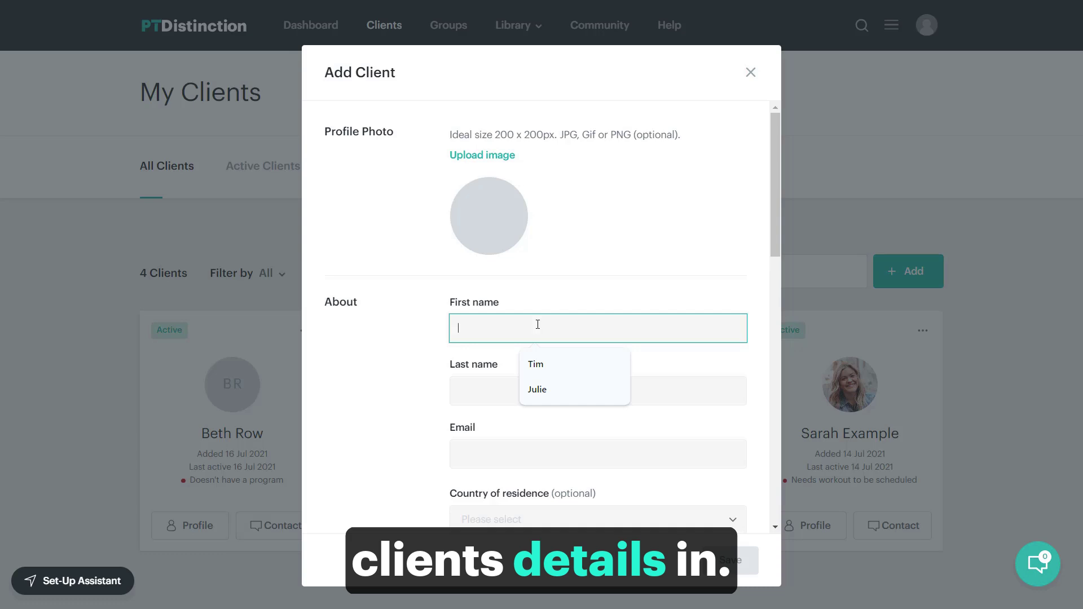
pyautogui.write('Jo')
pyautogui.press('Tab')
pyautogui.write('S')
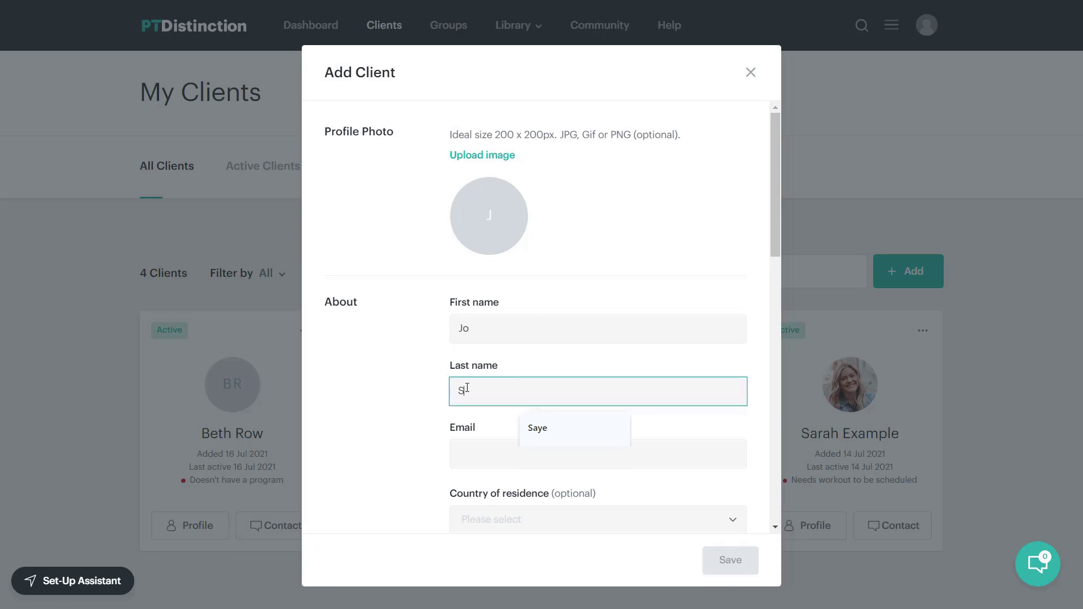
pyautogui.write('mith')
pyautogui.scroll(-1, 465, 389)
pyautogui.click(468, 383)
pyautogui.write('jo@ggghhhjjj.com')
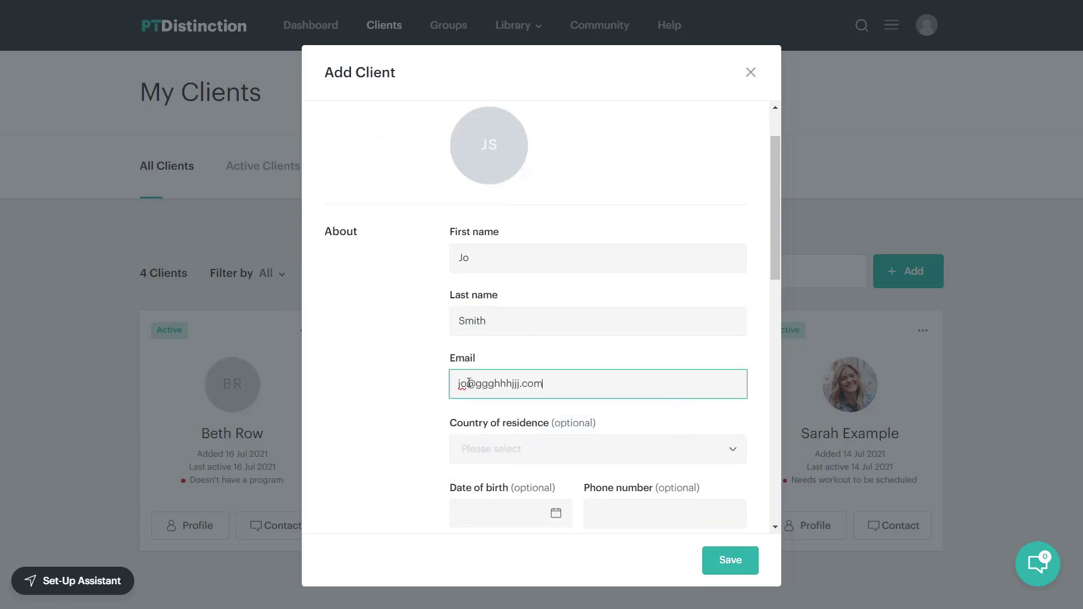
pyautogui.scroll(-2, 527, 308)
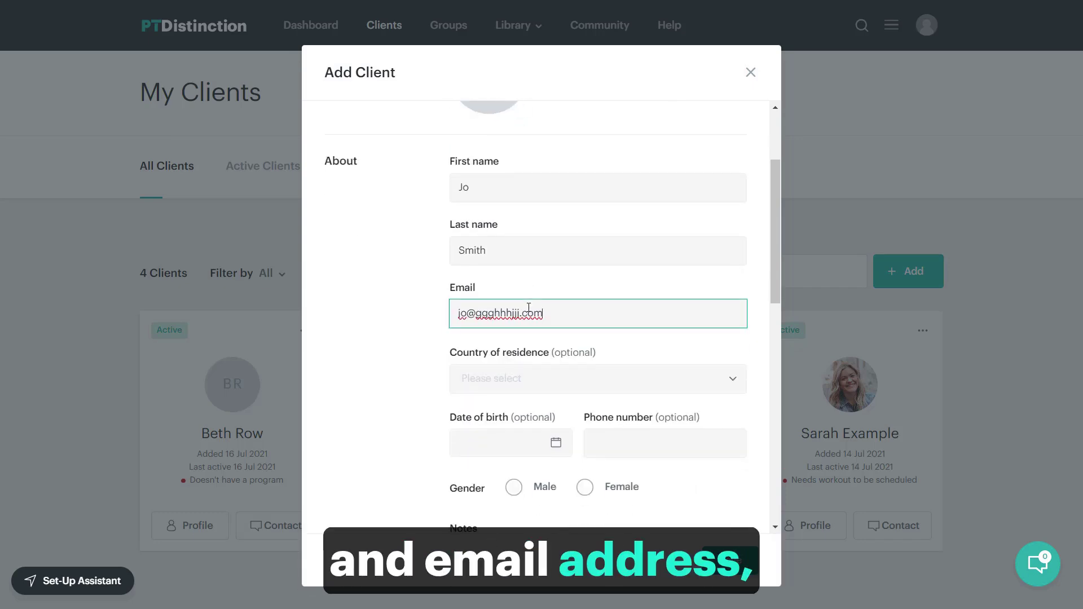
pyautogui.scroll(-2, 541, 308)
pyautogui.scroll(-2, 550, 304)
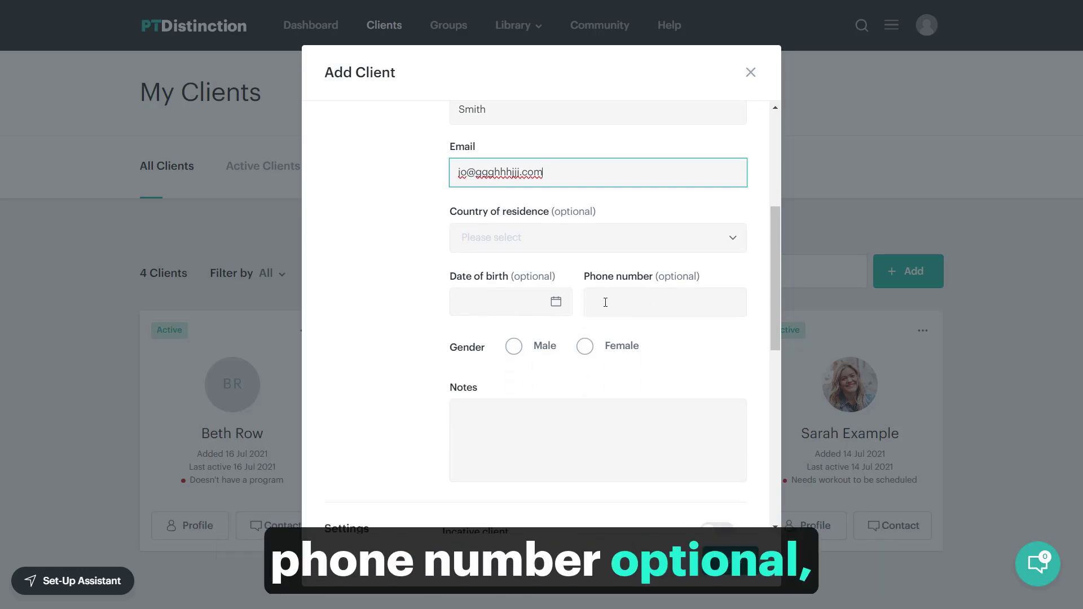
pyautogui.click(514, 345)
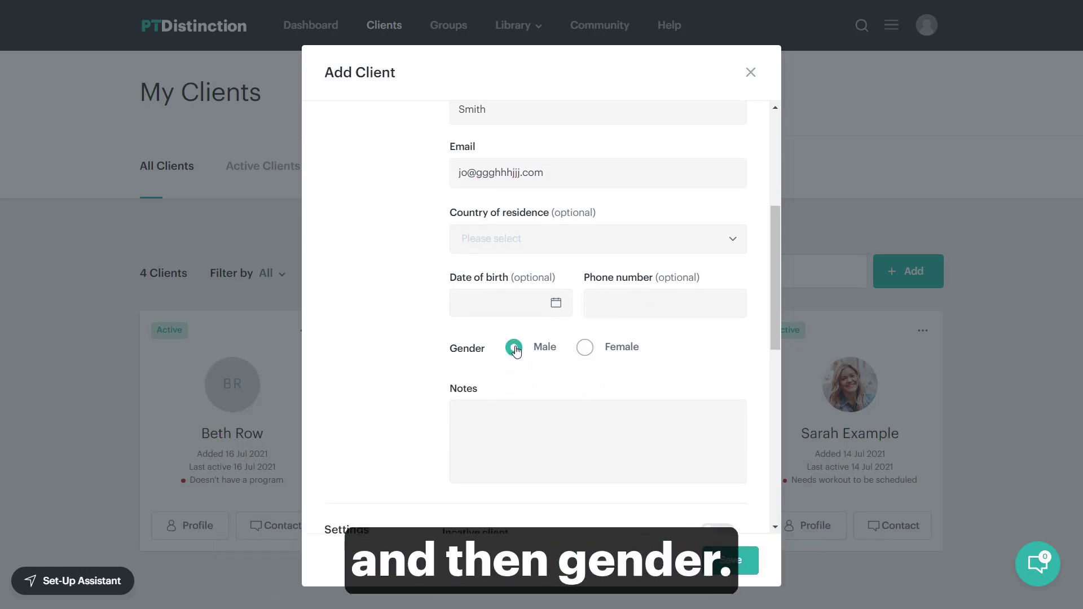
pyautogui.scroll(-1, 550, 356)
pyautogui.scroll(-1, 551, 356)
pyautogui.scroll(-1, 551, 351)
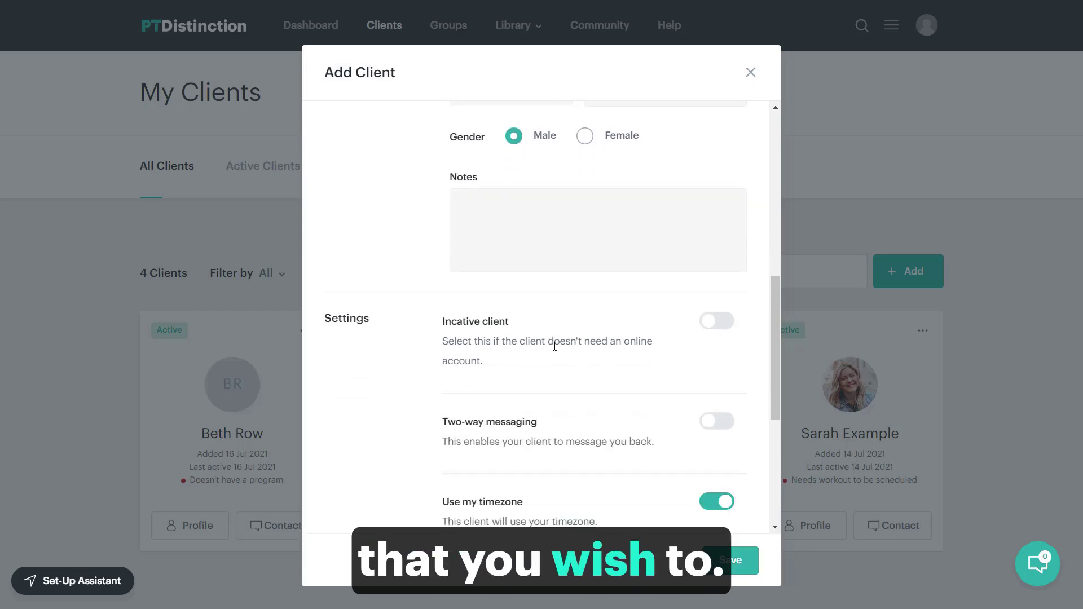
pyautogui.scroll(-1, 554, 346)
pyautogui.scroll(-2, 554, 346)
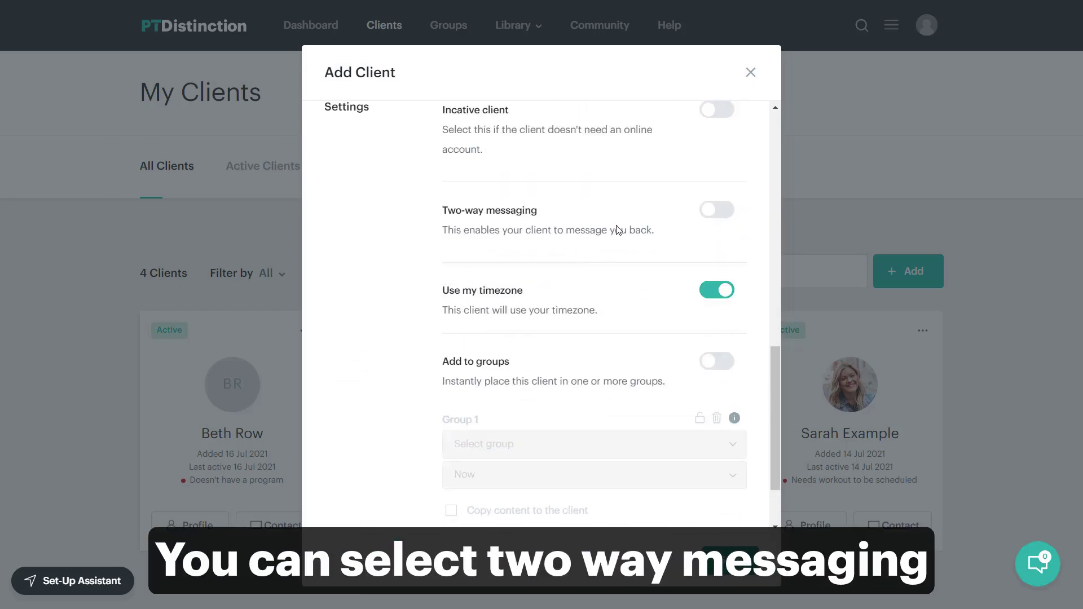
pyautogui.scroll(-1, 586, 228)
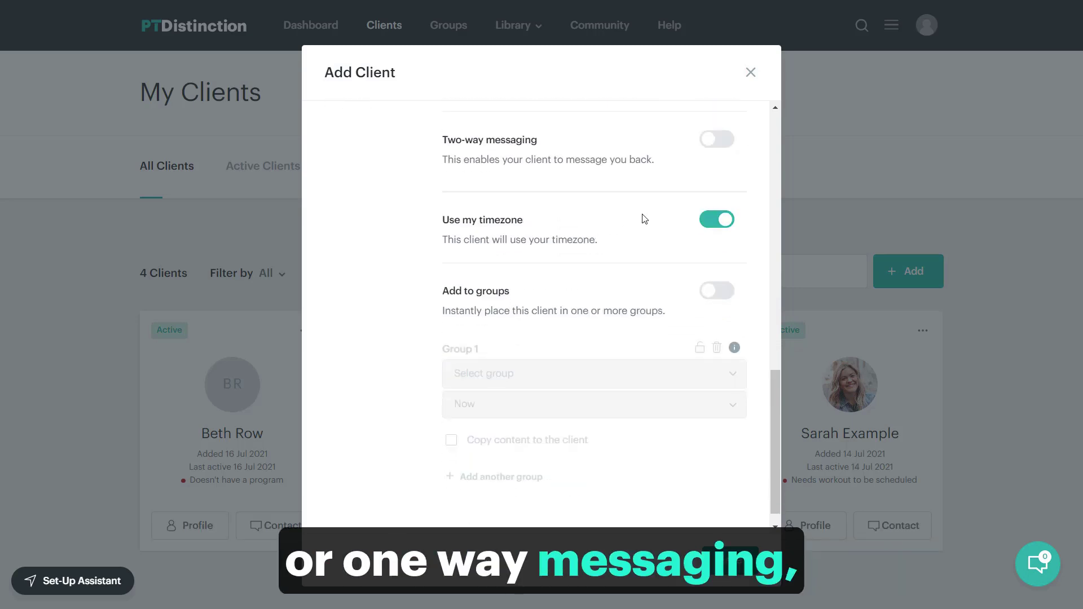
pyautogui.scroll(-1, 648, 228)
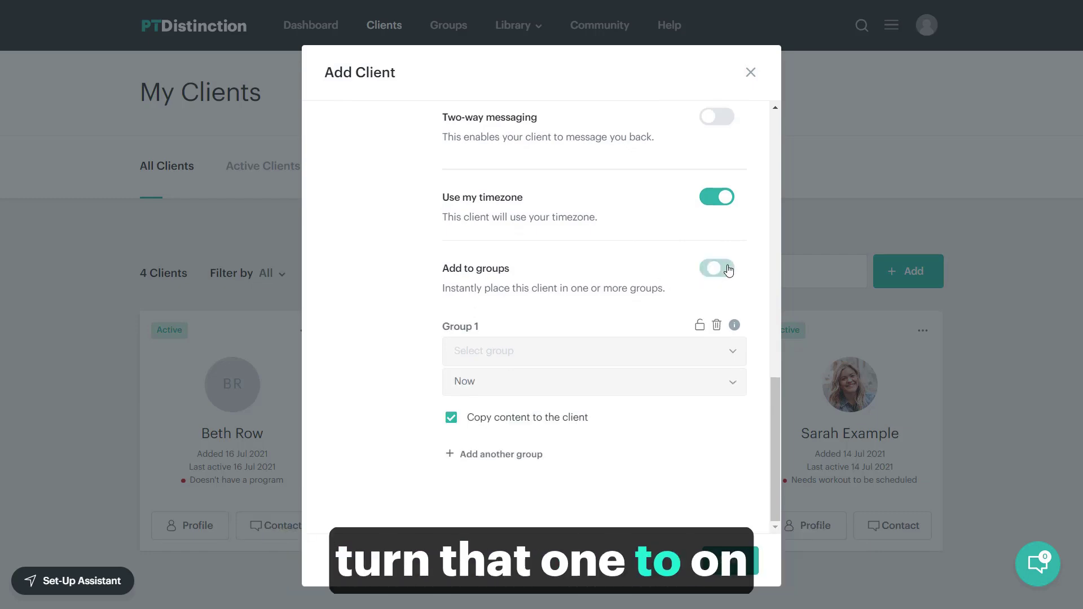
pyautogui.click(723, 360)
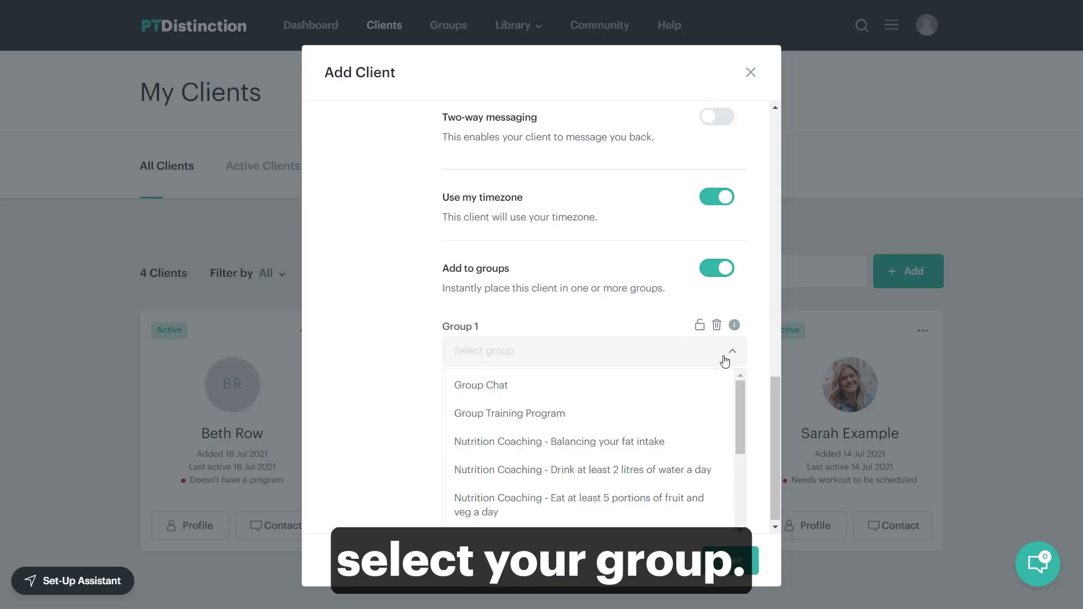
pyautogui.scroll(-1, 662, 401)
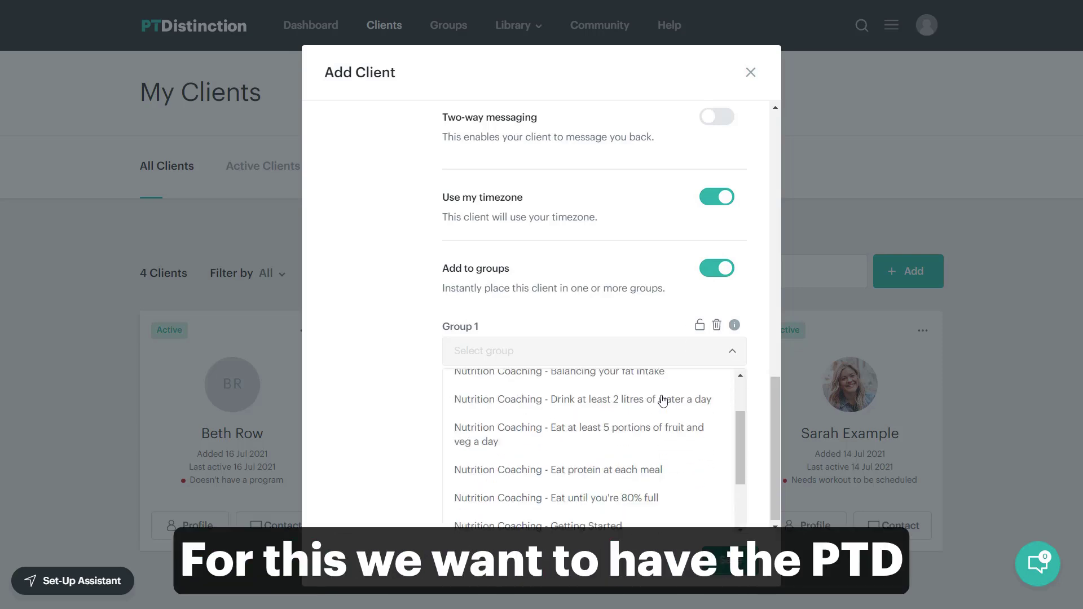
pyautogui.scroll(-2, 662, 400)
pyautogui.scroll(-1, 662, 400)
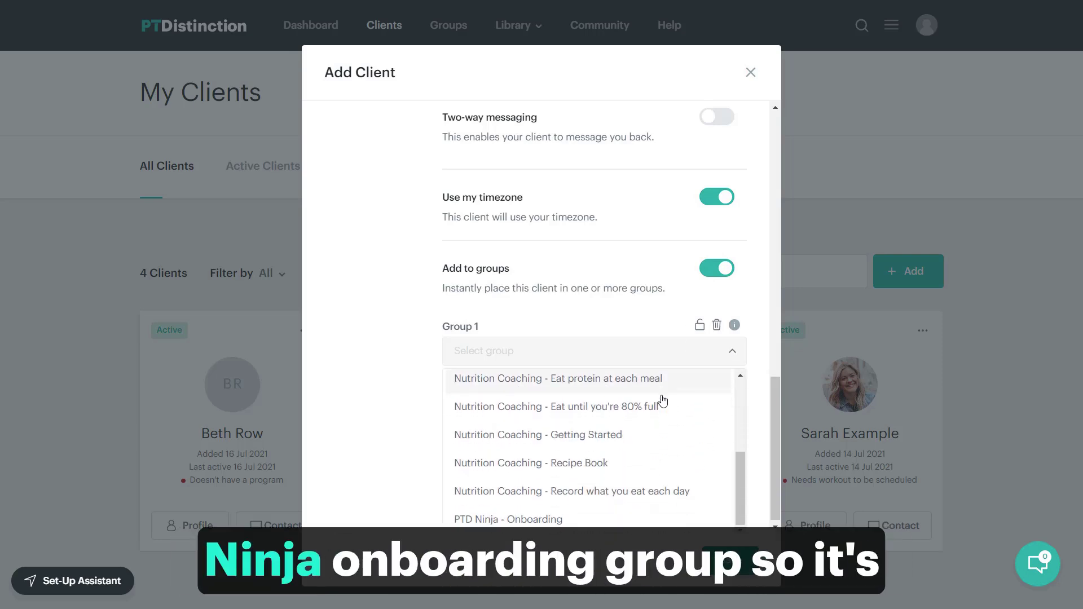
pyautogui.click(546, 518)
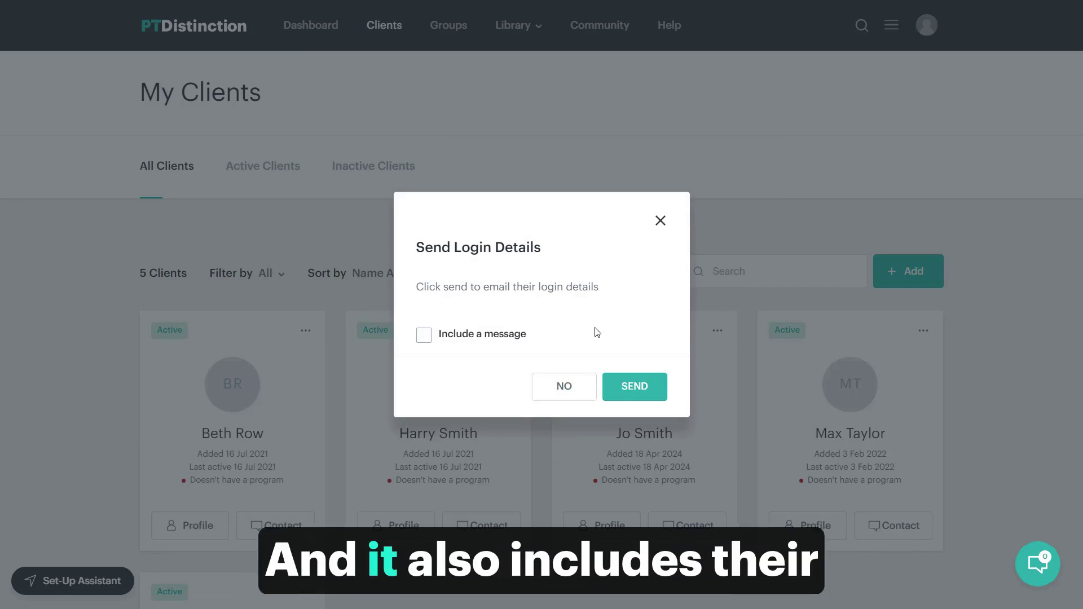
pyautogui.click(565, 386)
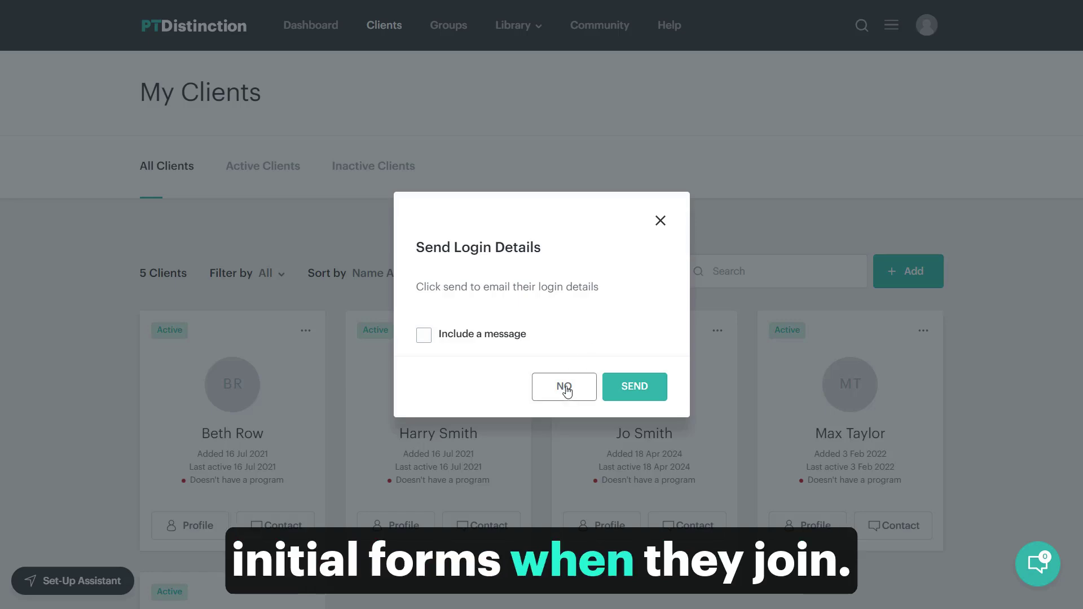